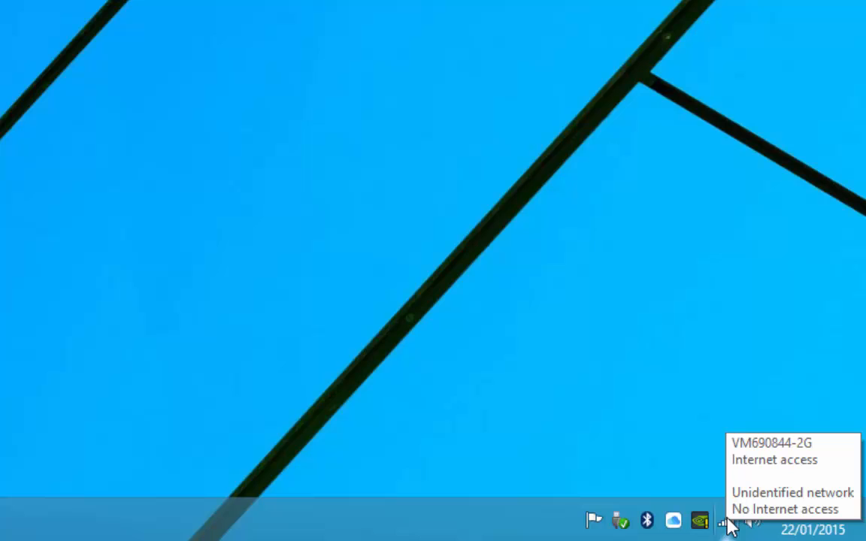
Step: Reach the Network Connections adapter list via the tray icon's Network and Sharing Center
right_click(731, 526)
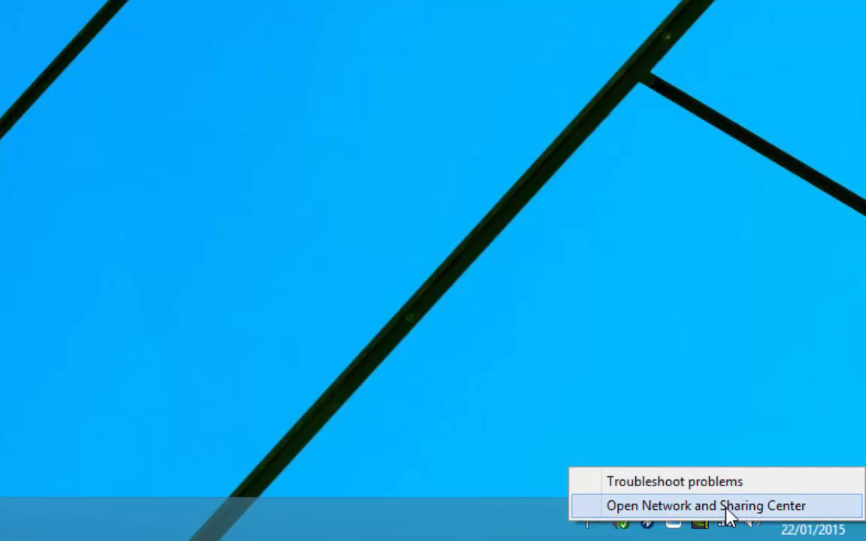
click(728, 513)
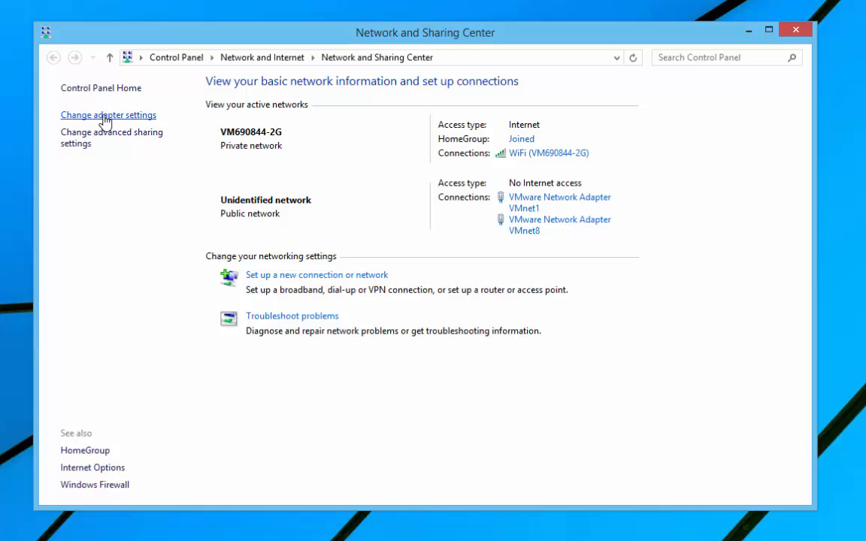
click(105, 117)
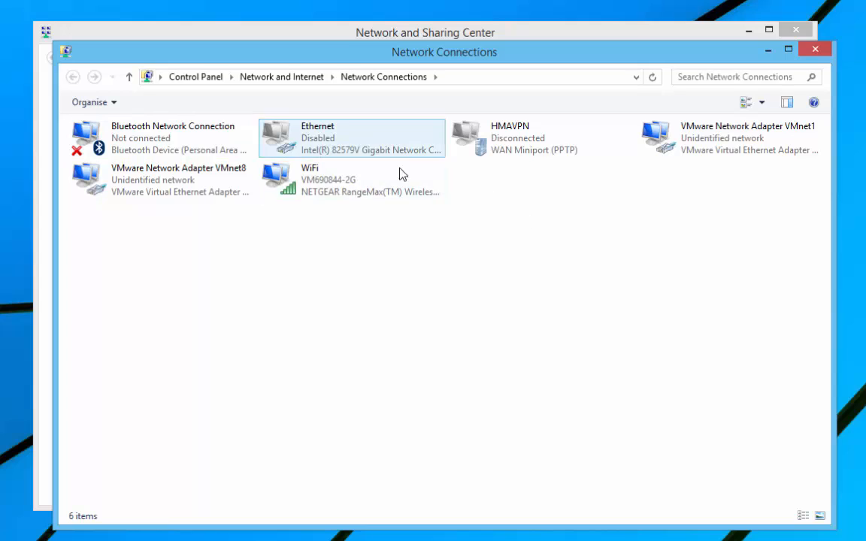
Step: Bring up the VM690844-2G WiFi adapter's Status and then its Wireless Properties dialog
click(305, 184)
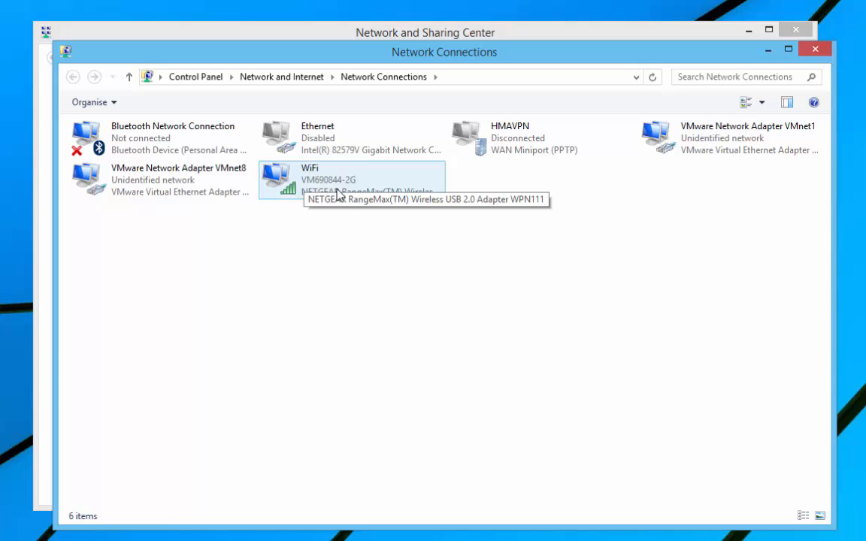
right_click(319, 182)
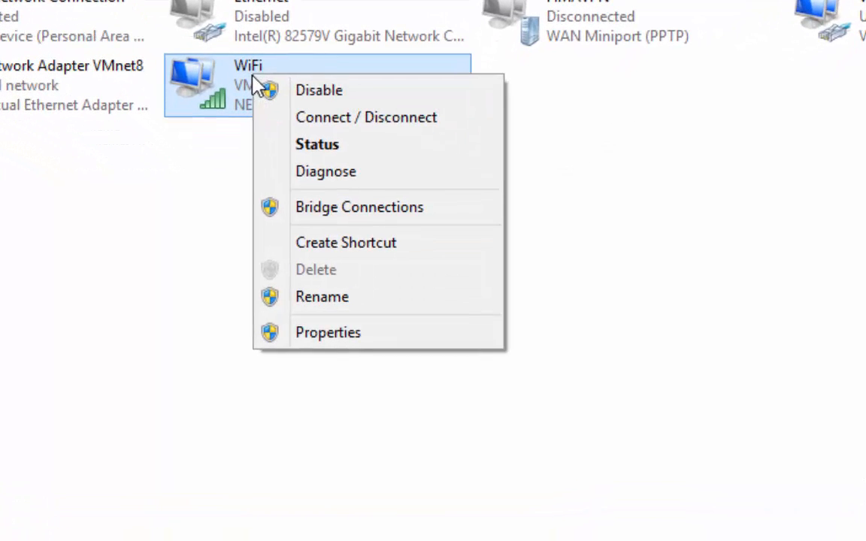
click(370, 151)
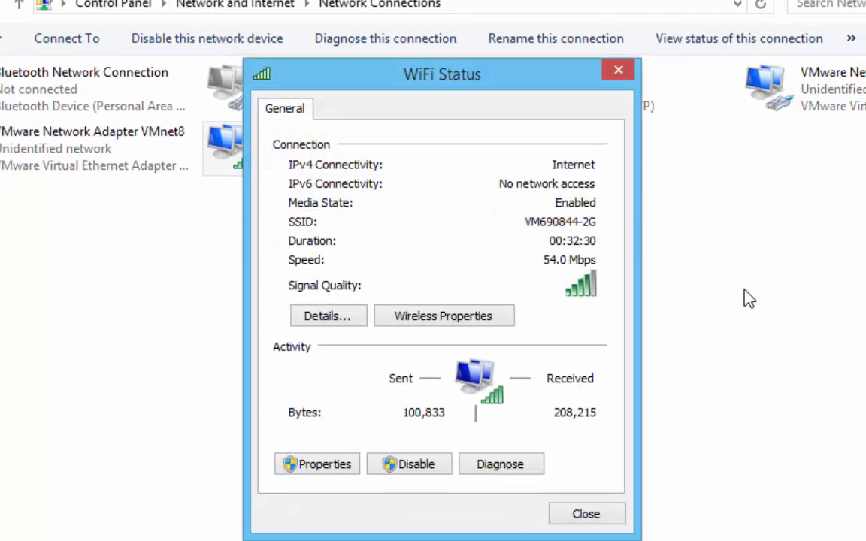
click(444, 325)
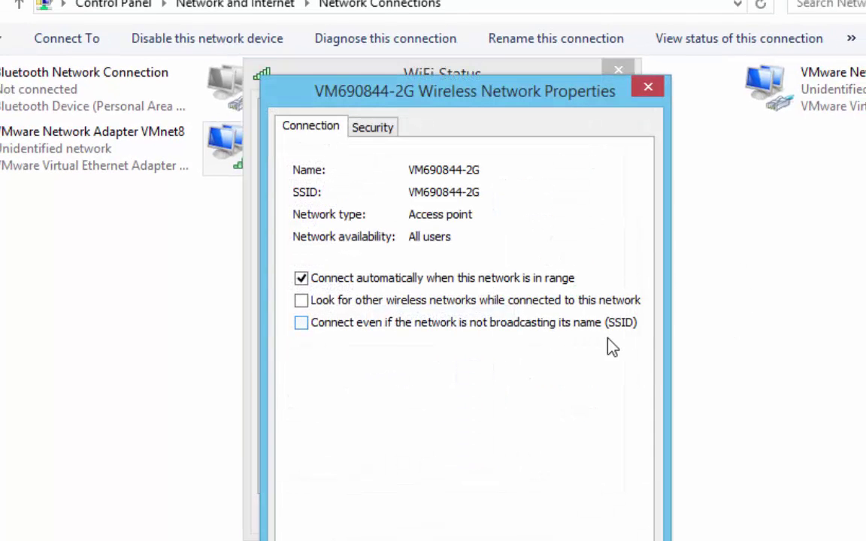
Step: On the Security tab, tick 'Show characters' so the network key appears as plain text
click(373, 128)
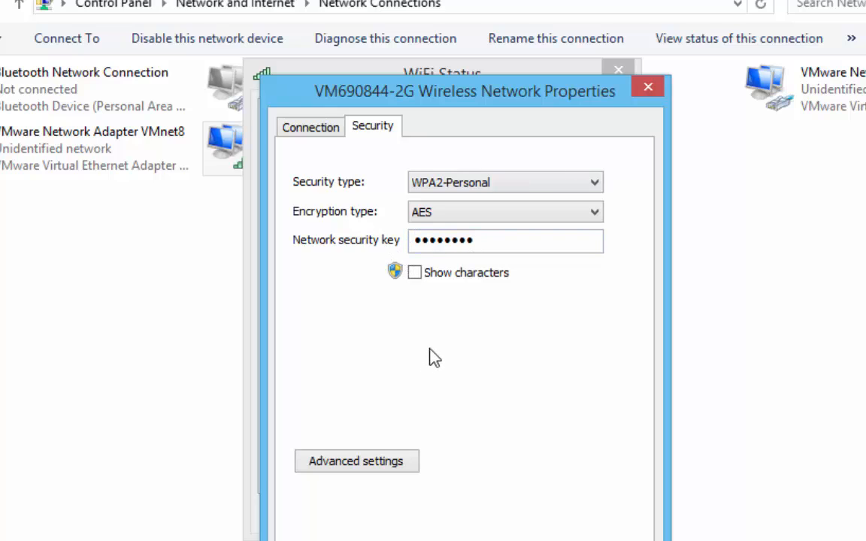
click(415, 273)
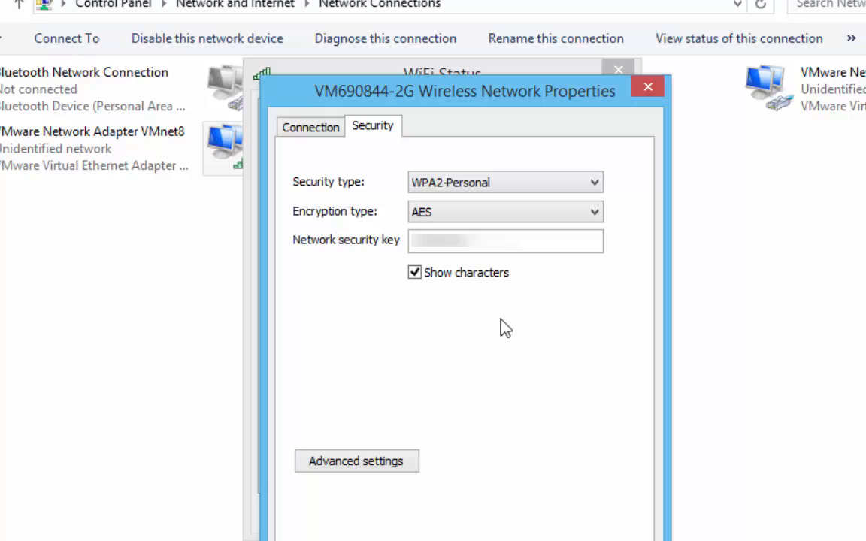